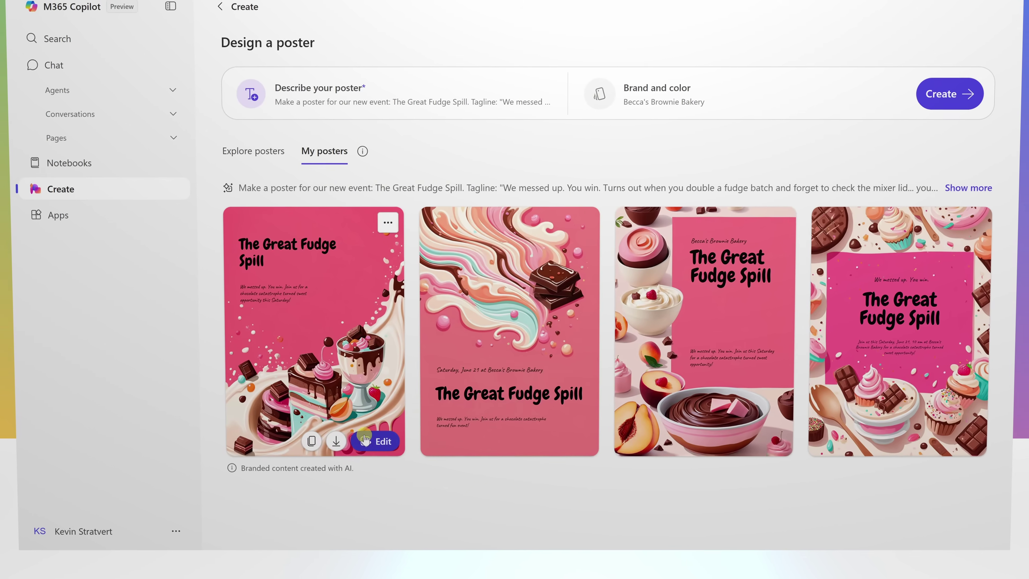
Open the first Great Fudge Spill poster for editing
left_click(373, 444)
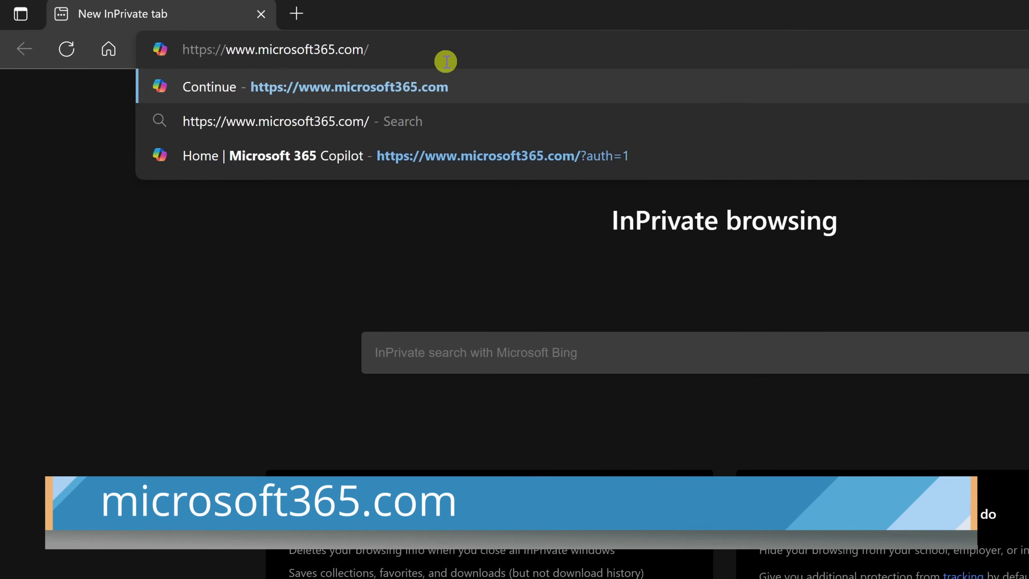
Load microsoft365.com in full screen and scroll down through the welcome page
key("Return")
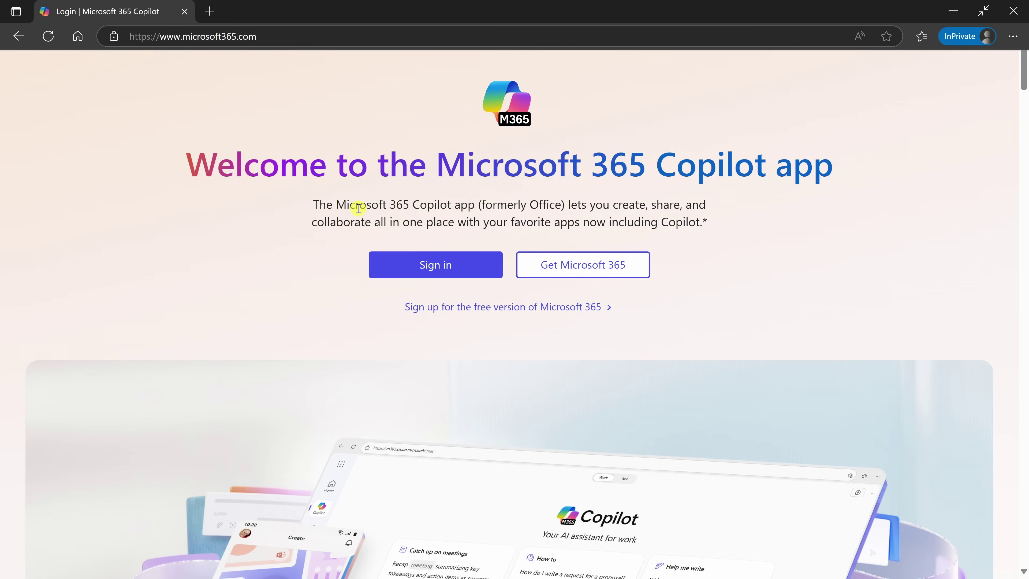
key("F11")
scroll(358, 208, "down", 5)
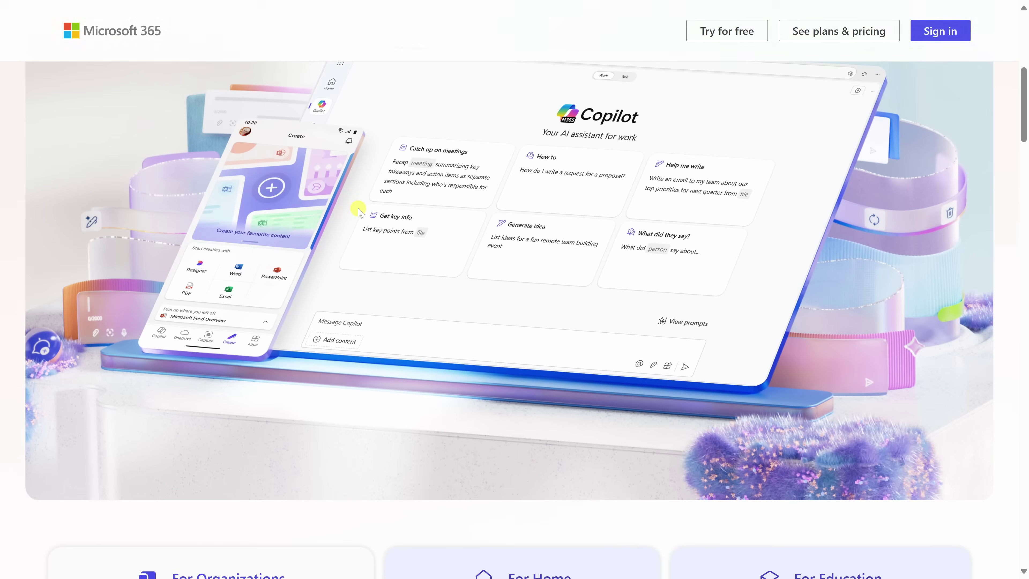
scroll(358, 209, "down", 5)
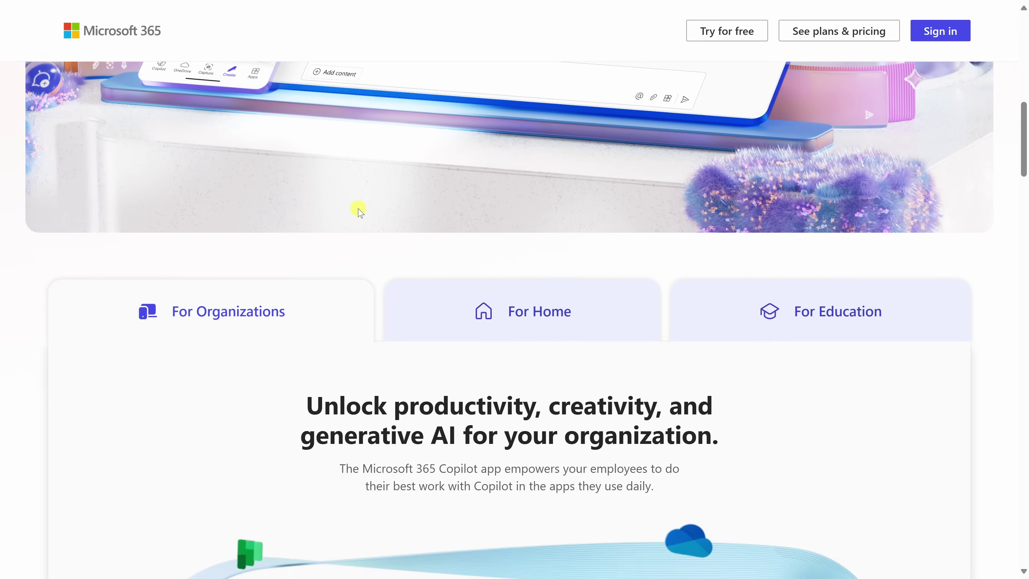
scroll(358, 209, "down", 8)
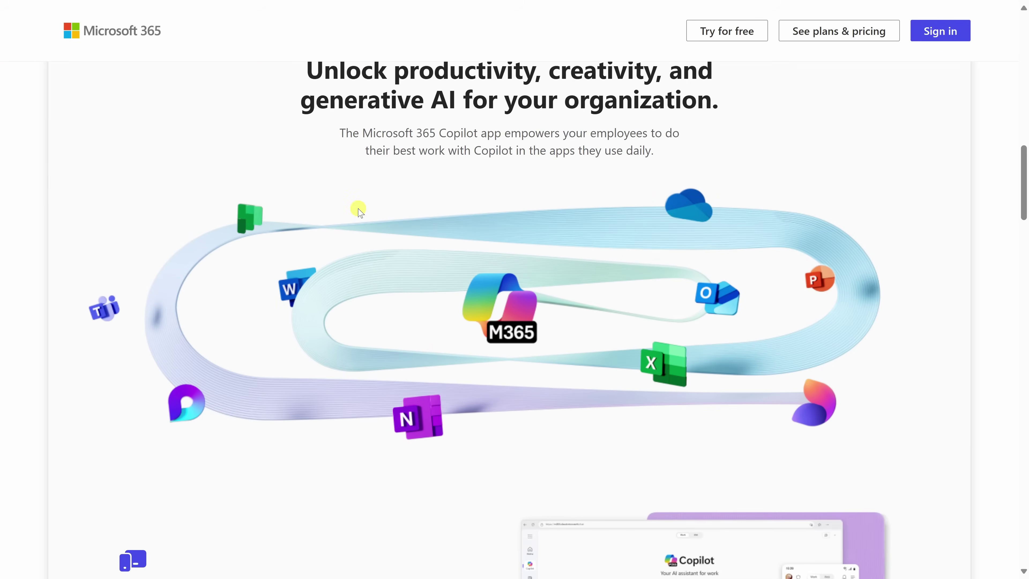
scroll(358, 209, "down", 2)
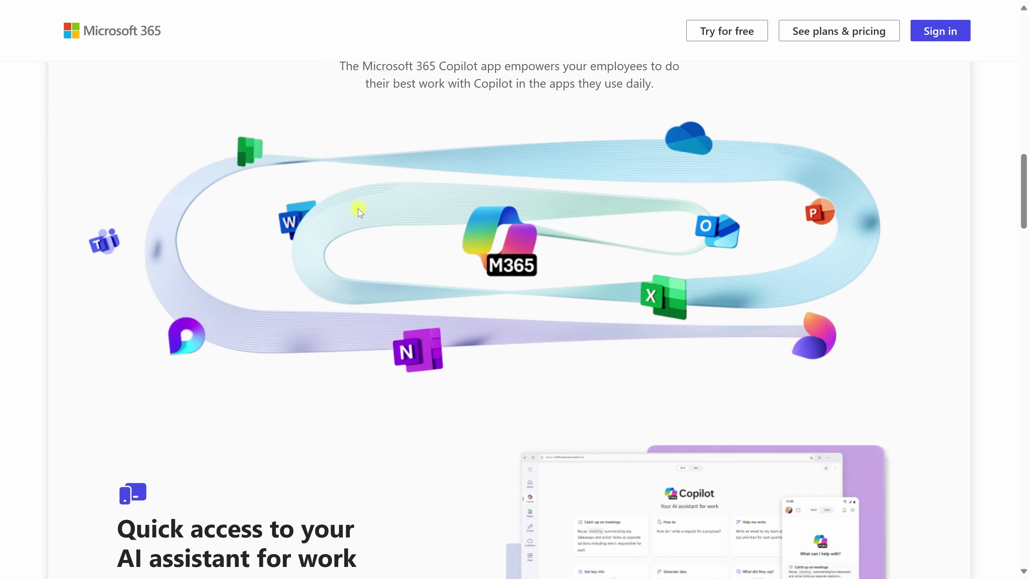
scroll(358, 210, "down", 7)
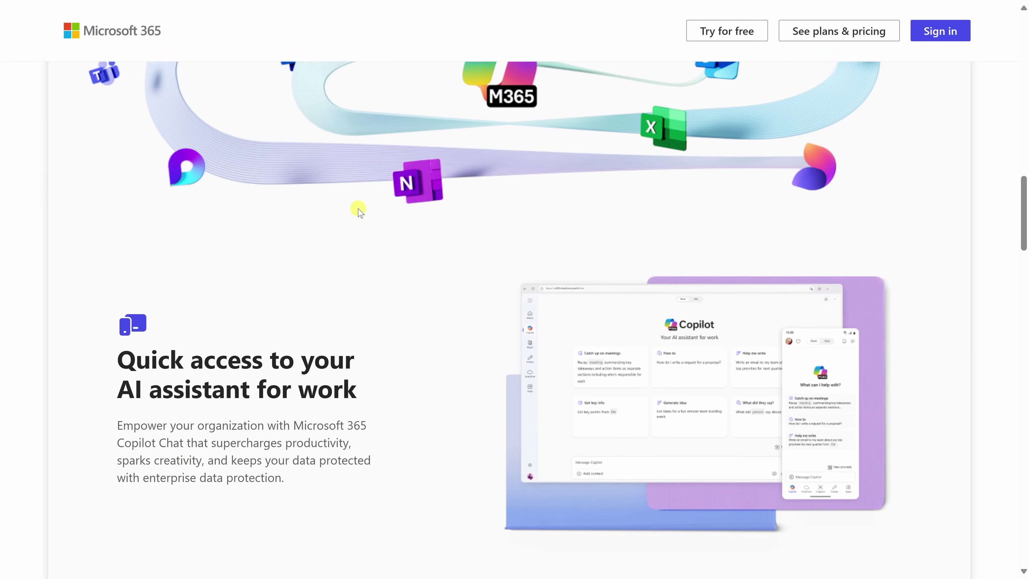
scroll(359, 210, "down", 3)
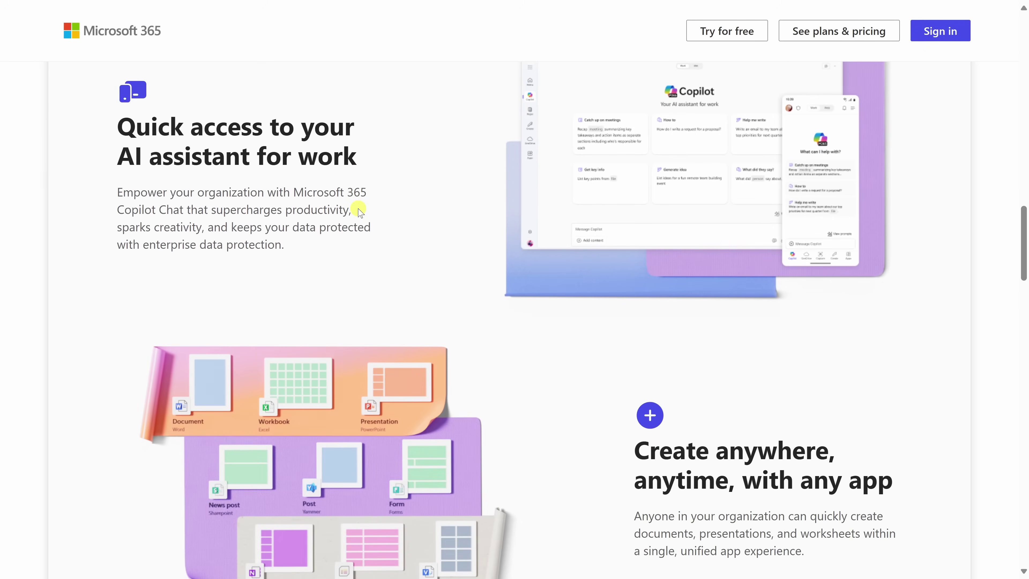
scroll(359, 210, "down", 5)
scroll(359, 210, "down", 8)
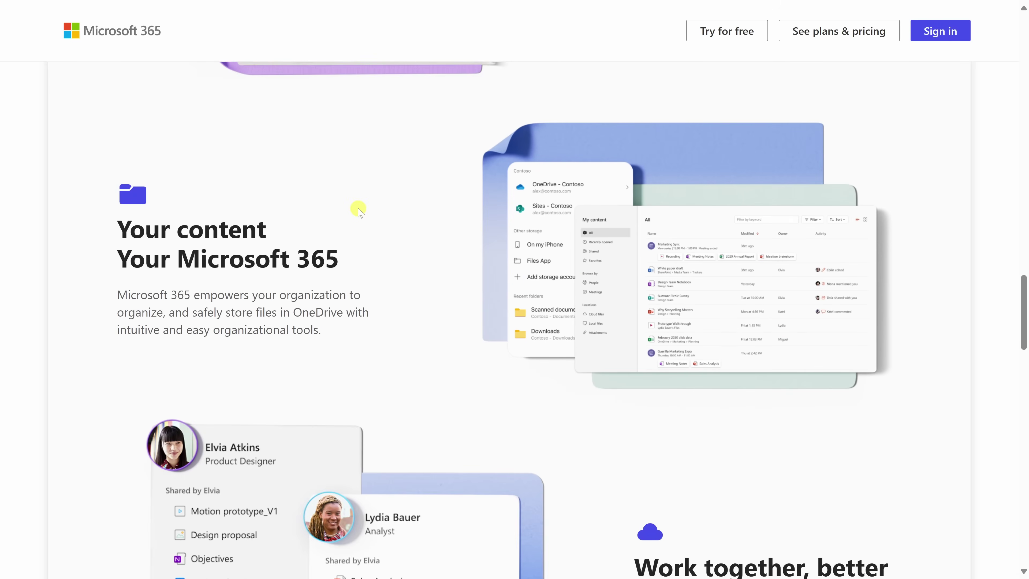
scroll(359, 210, "down", 8)
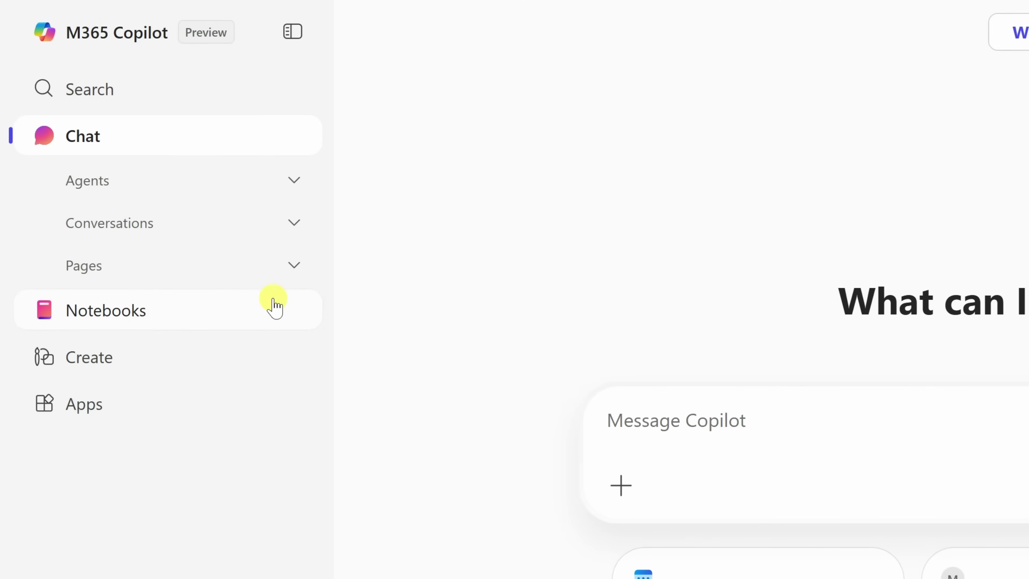
Open the Spring pop up notebook from the Notebooks list
left_click(269, 302)
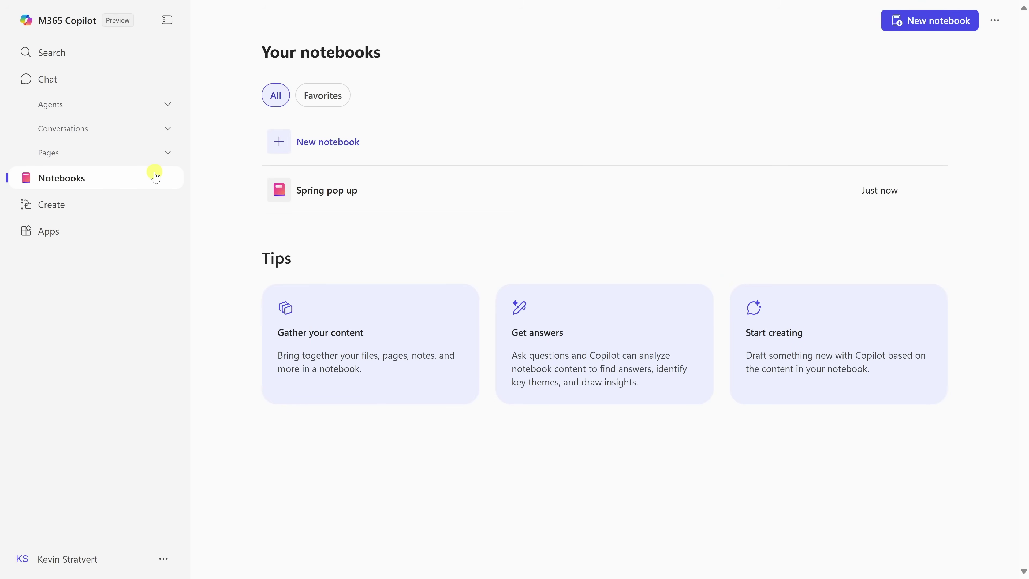
left_click(378, 184)
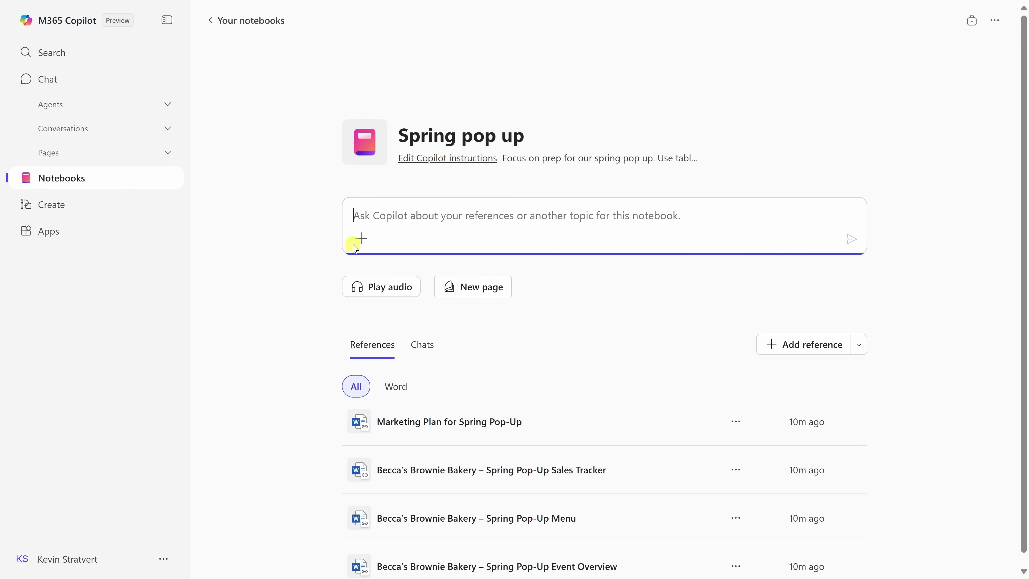
Play the audio overview, then ask 'Can you summarize this year's customer feedback?'
left_click(352, 288)
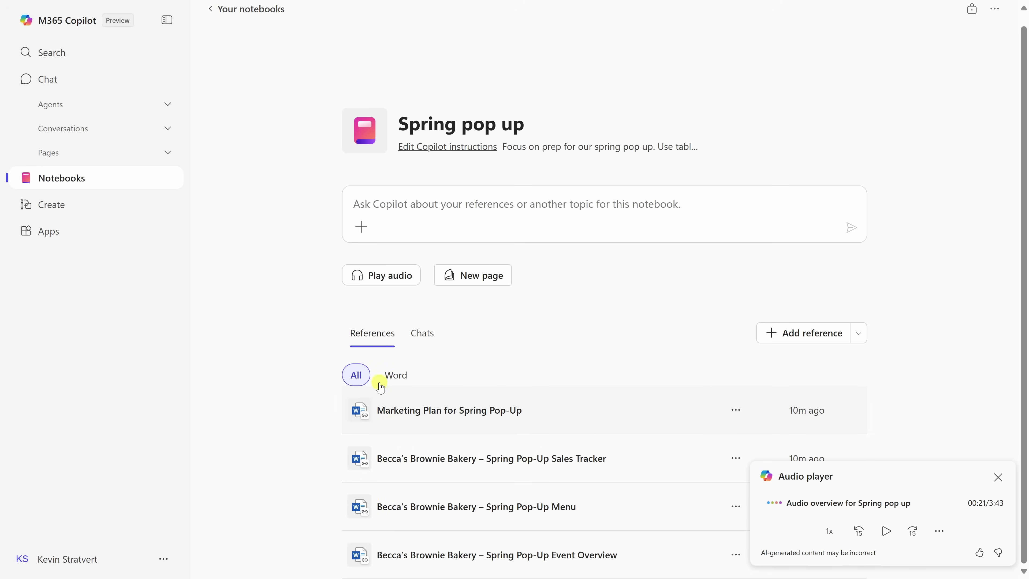
left_click(358, 200)
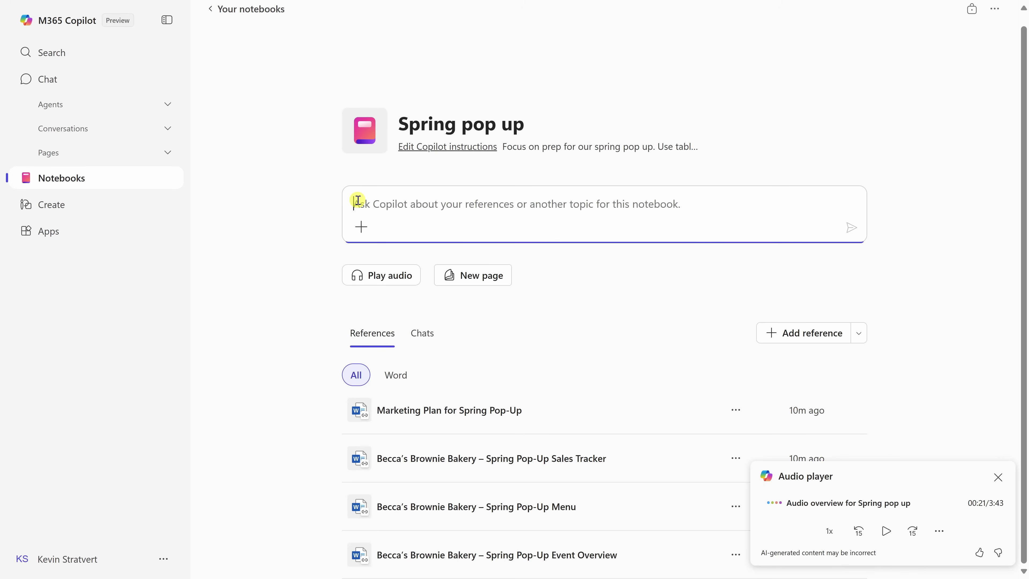
type("Can you summarize this year's customer feedback?")
key("Return")
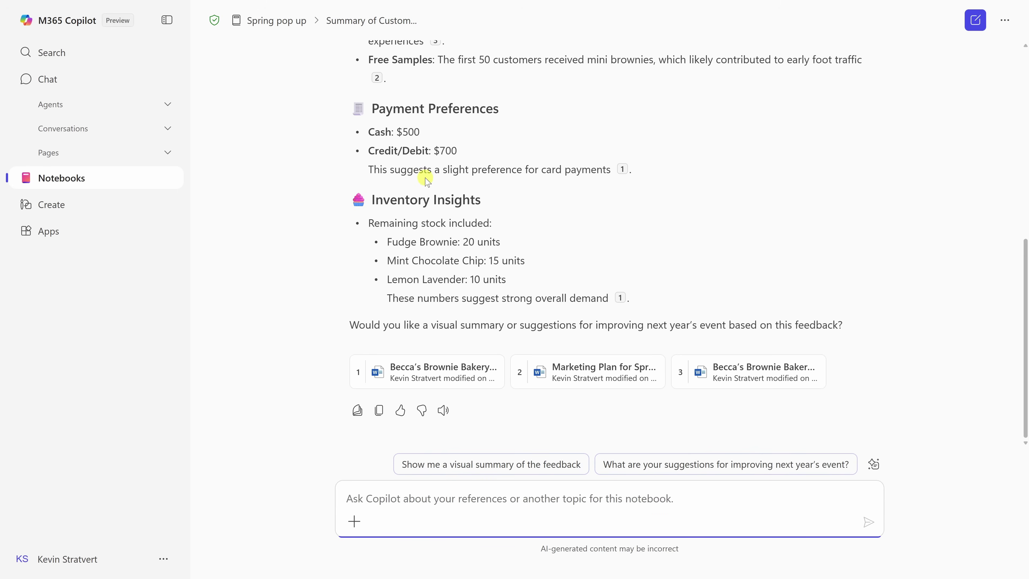
scroll(425, 186, "up", 5)
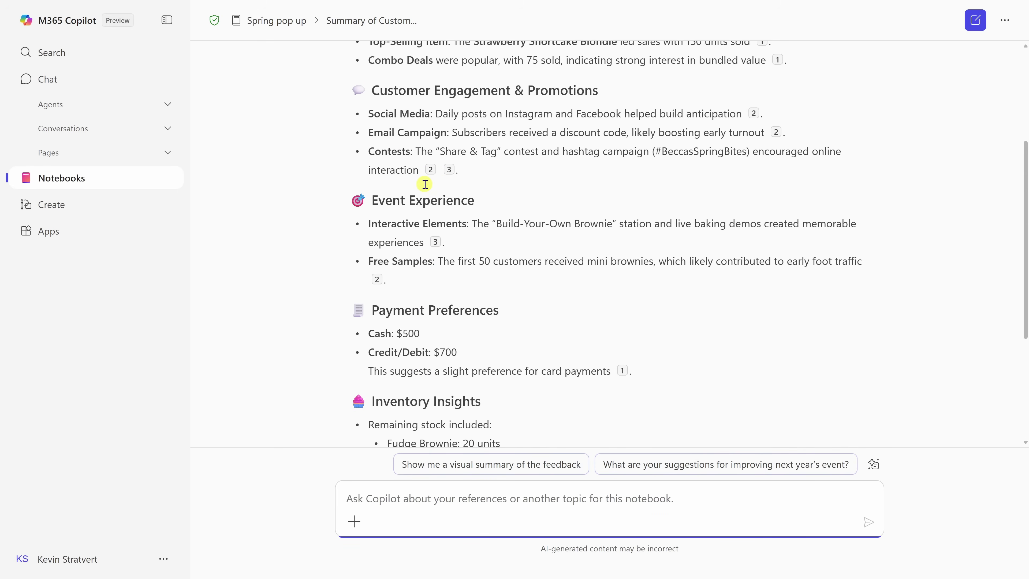
scroll(425, 186, "up", 3)
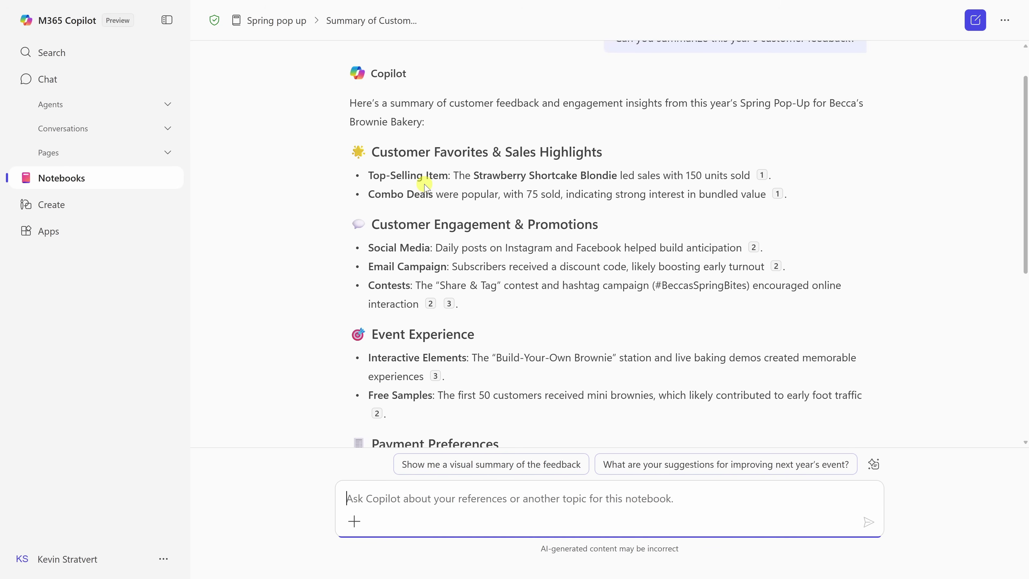
scroll(425, 186, "up", 2)
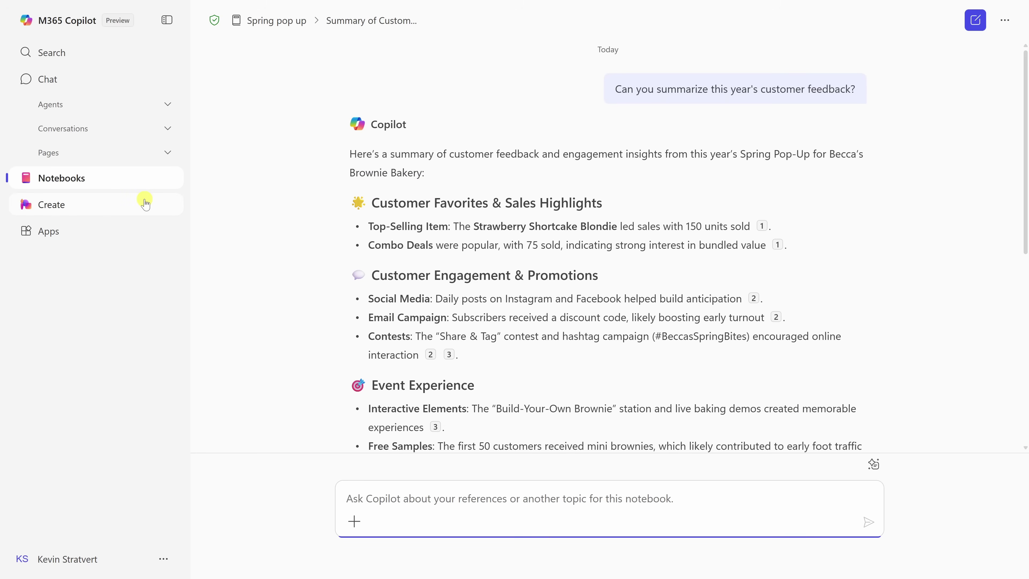
left_click(145, 203)
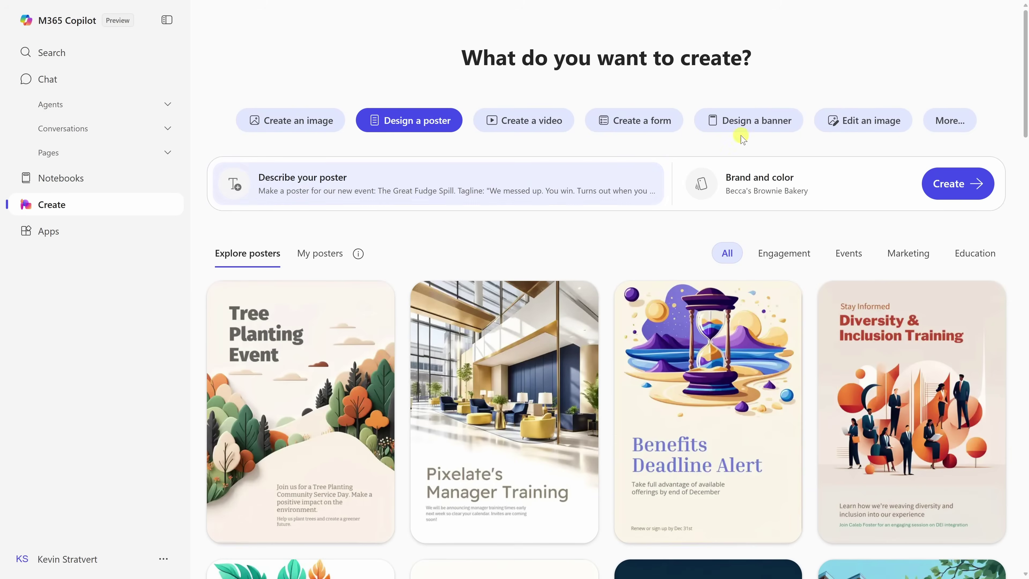
Browse the Becca's Brownie Bakery brand kit under More > Brand kits, then return to Create
left_click(963, 129)
left_click(930, 373)
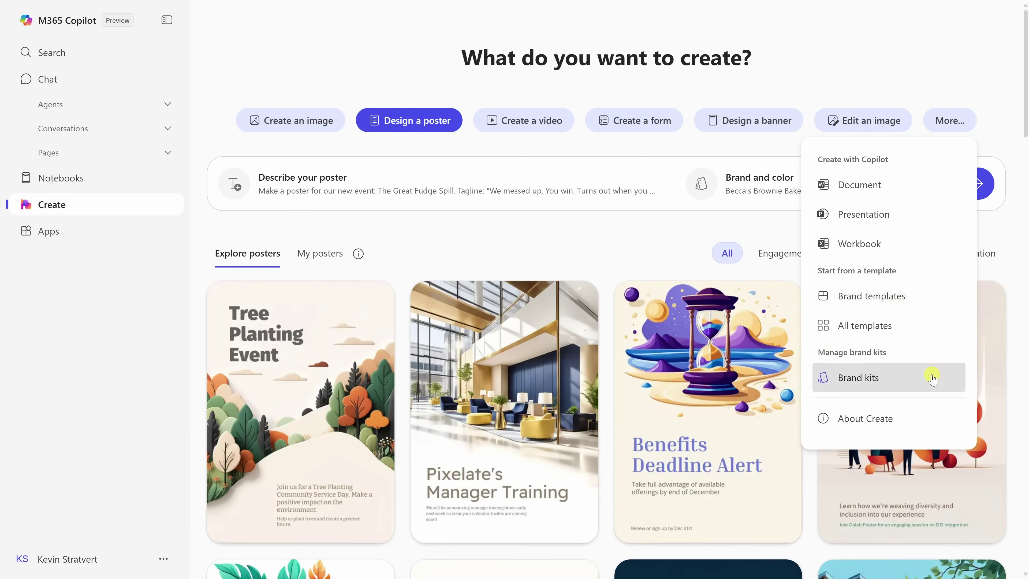
left_click(454, 219)
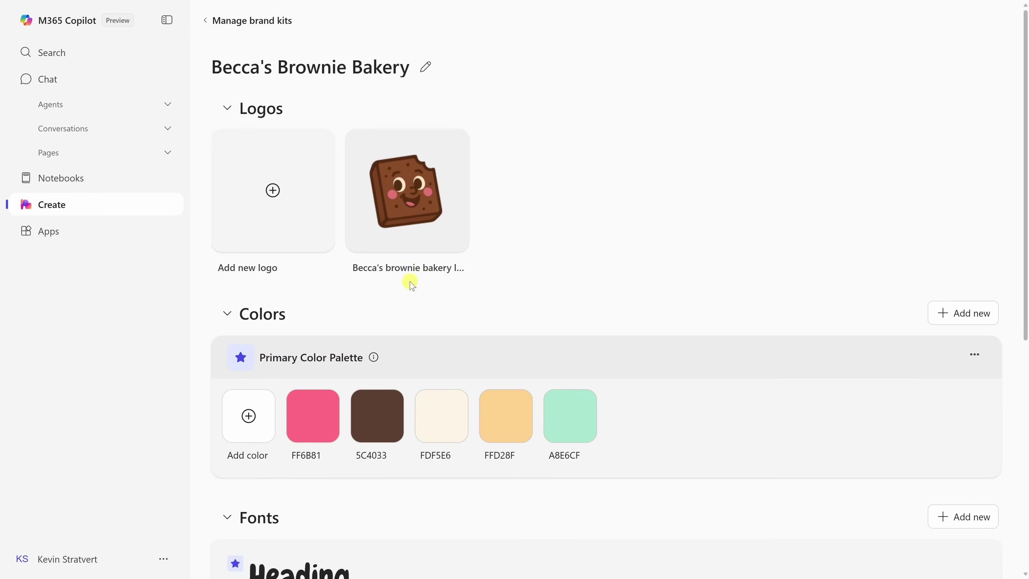
scroll(362, 404, "down", 5)
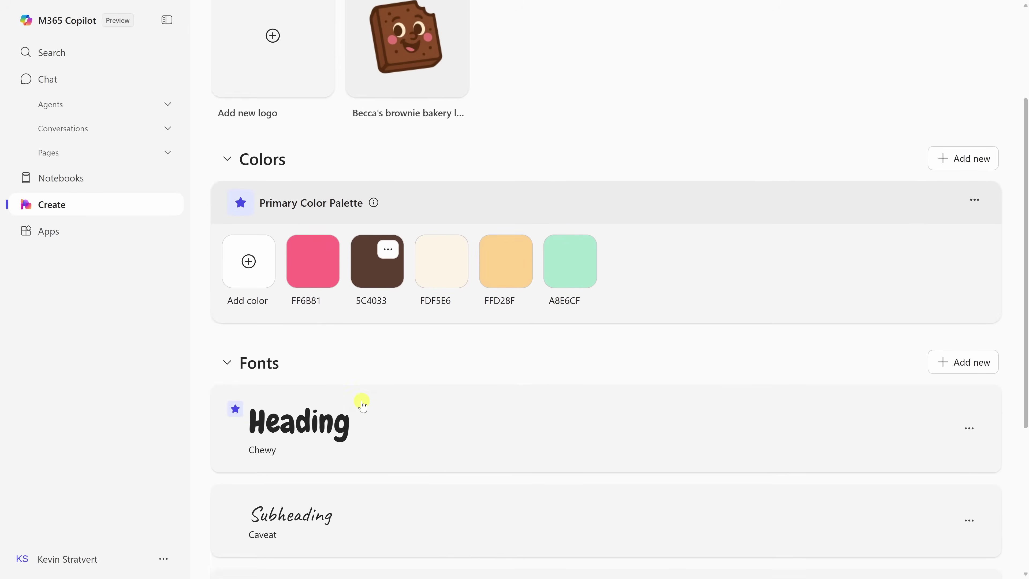
scroll(362, 405, "up", 5)
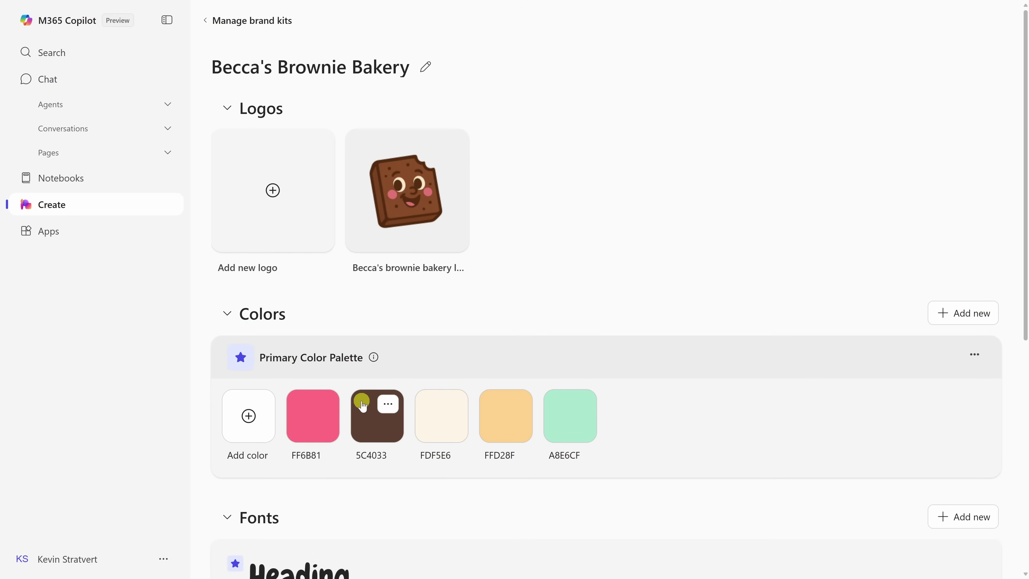
left_click(284, 20)
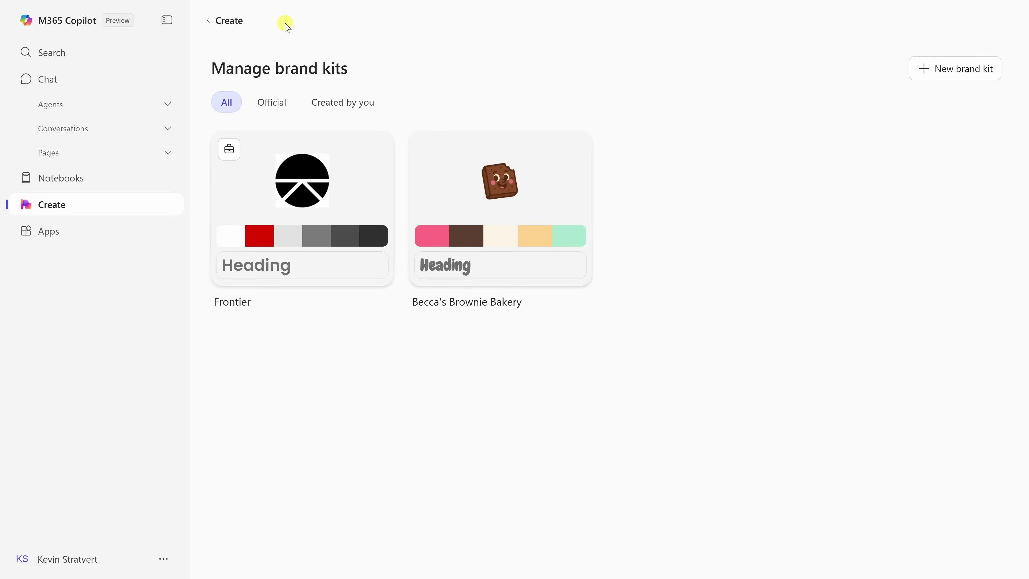
left_click(209, 21)
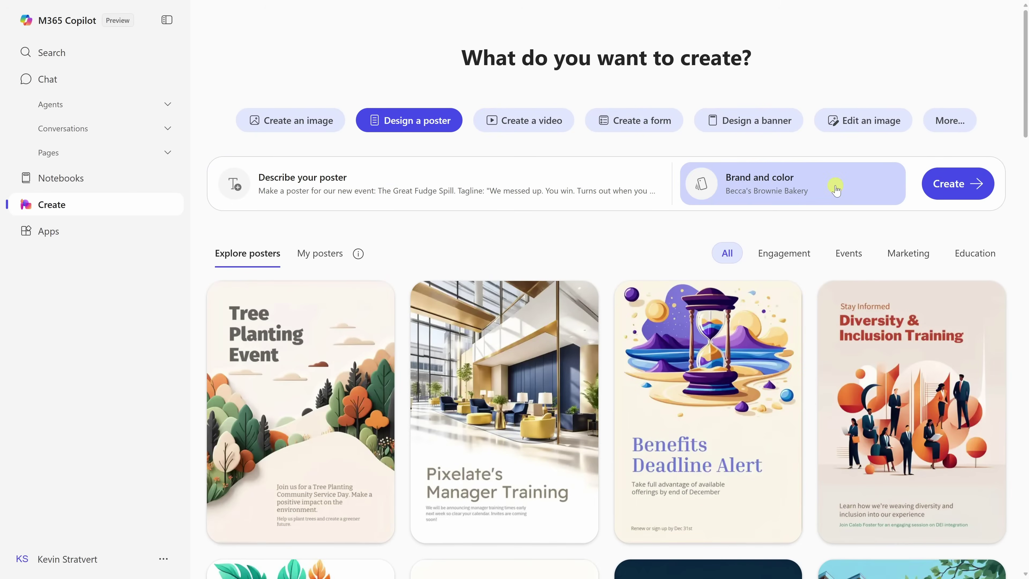
Confirm Becca's Brownie Bakery as the brand kit and generate The Great Fudge Spill posters
left_click(835, 188)
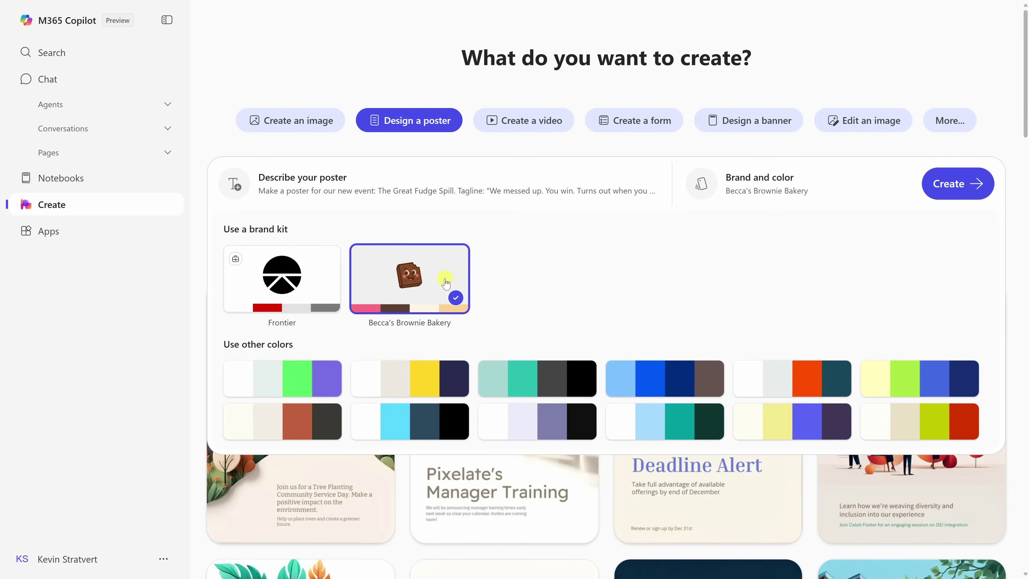
left_click(984, 183)
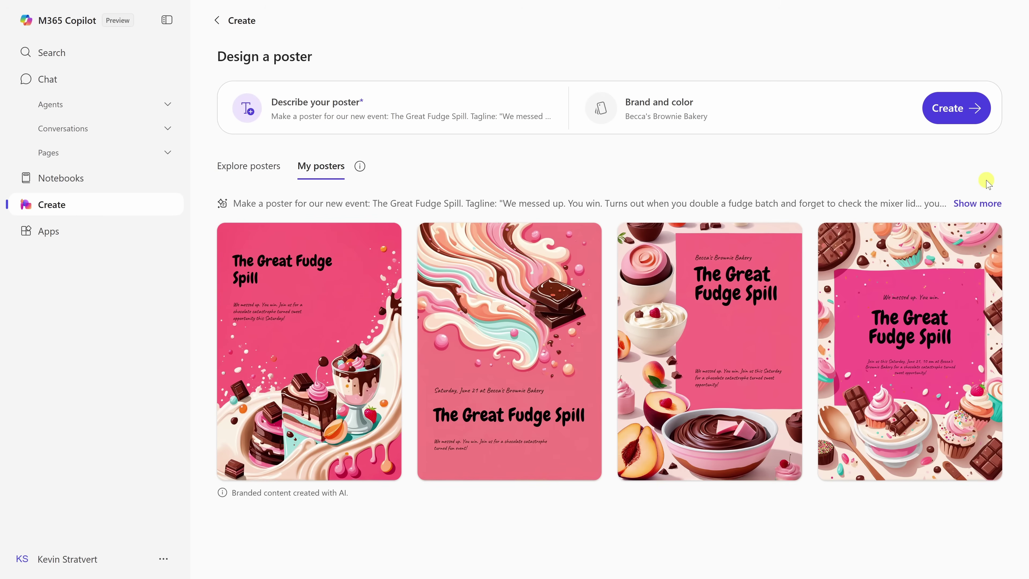
mouse_move(747, 268)
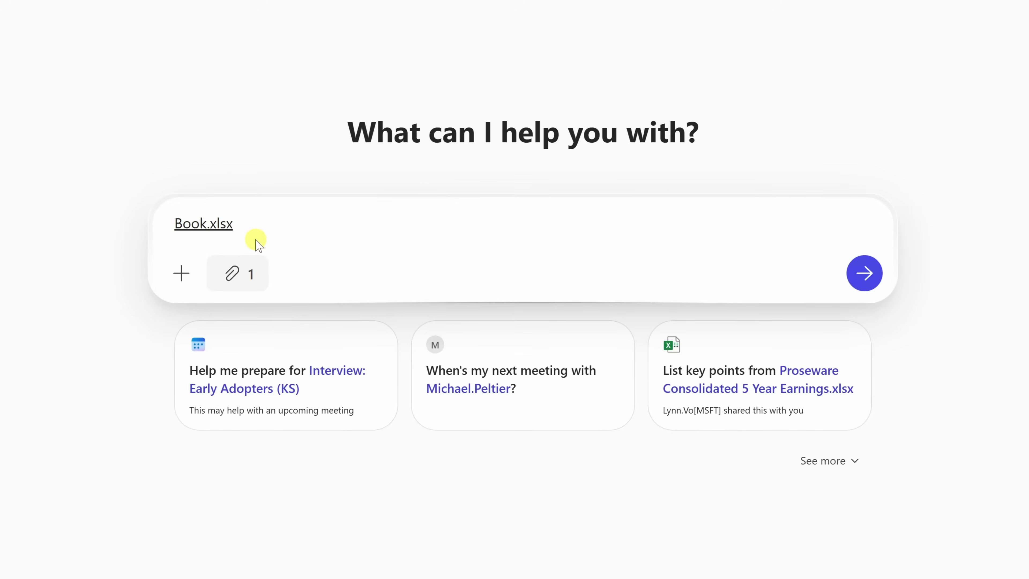
Send the baking-schedule prompt for Week of June 2 orders.xlsx and review the Baking Summary by Day table
type("Based on this order spreadsheet, summarize what needs to be baked this week. Group items by day needed and give me totals for each product. Suggest a basic baking schedule to get it all done on time.")
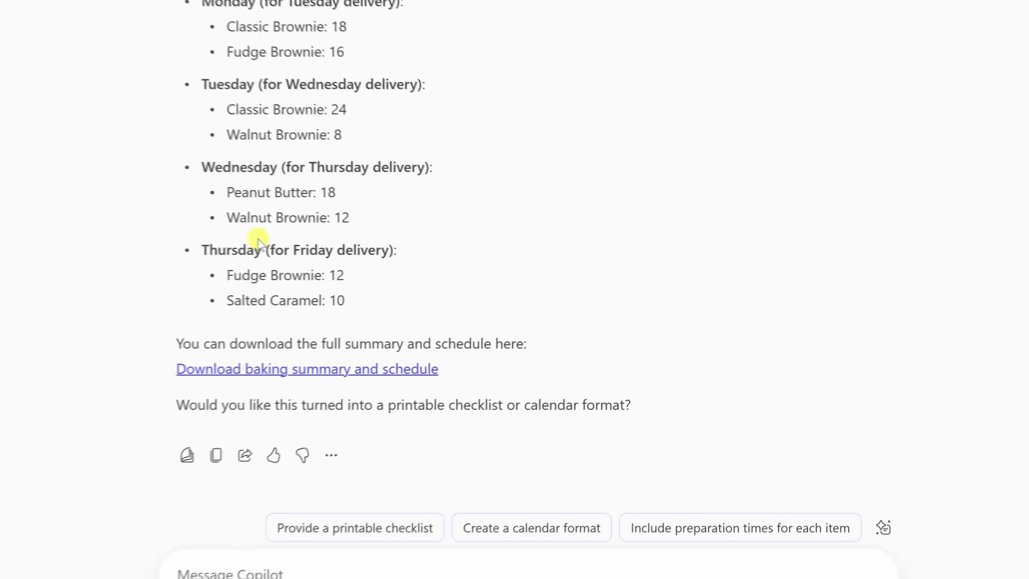
scroll(409, 253, "up", 10)
scroll(409, 253, "up", 5)
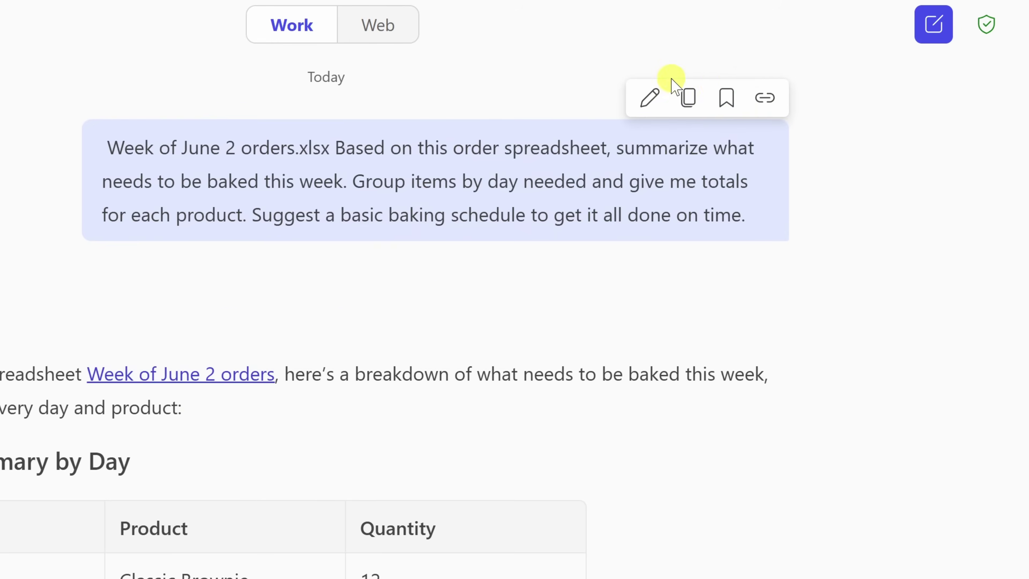
Save the baking request as a prompt and view it in the Copilot Prompt Gallery
left_click(726, 99)
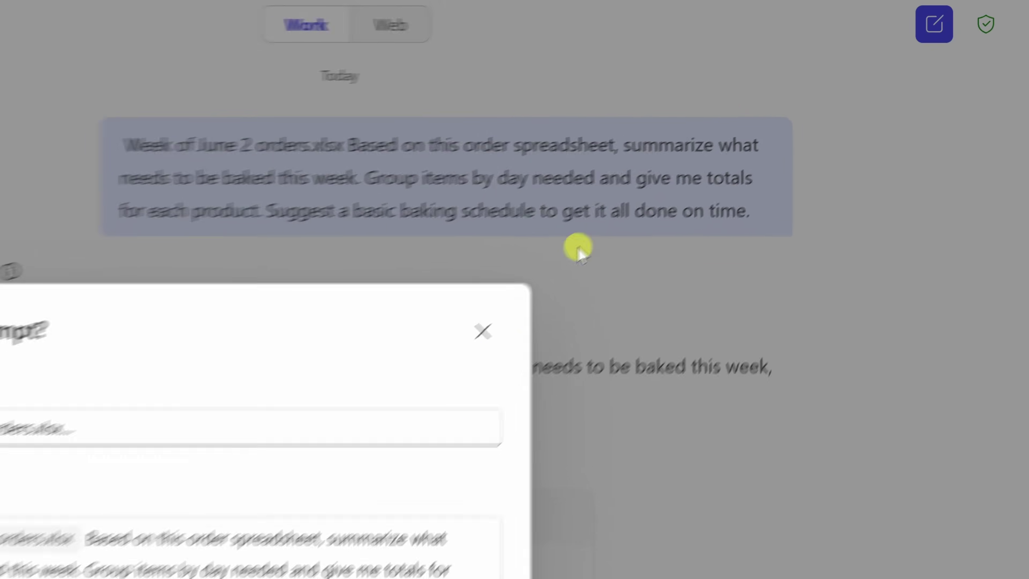
key("Return")
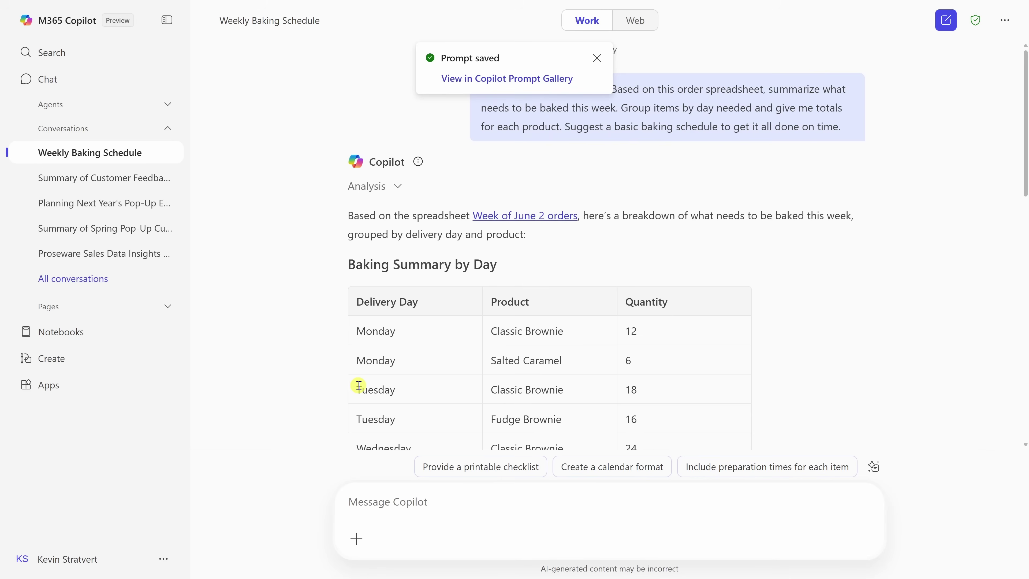
left_click(460, 78)
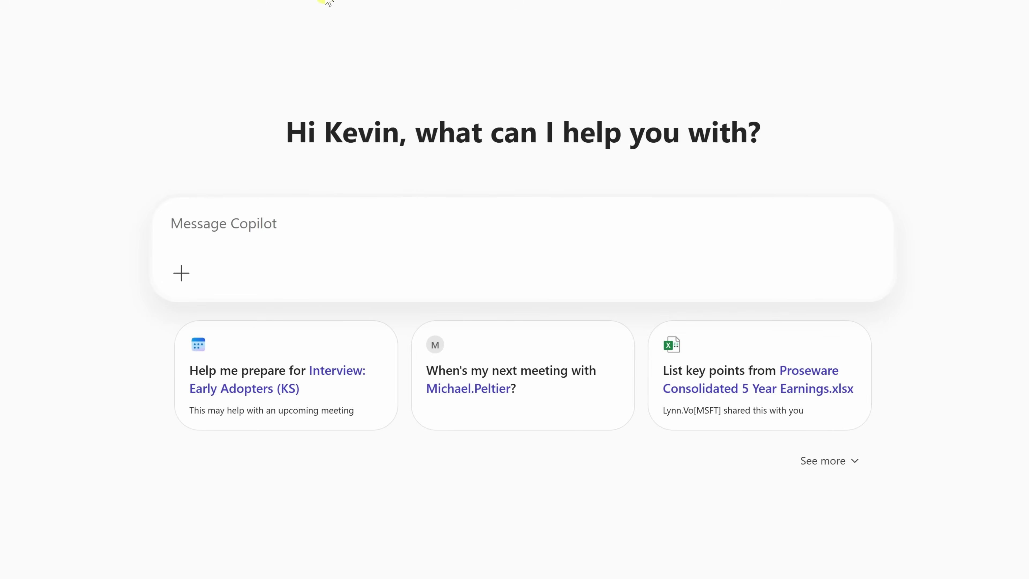
Request HTML for a hot-pink Strawberry Cheesecake Brownies ticker banner and preview it rendered
left_click(296, 219)
type("Write HTML for a ticker-style banner that says ‘New! Strawberry Cheesecake Brownies — Only This Week!’ with a hot pink background and white text.")
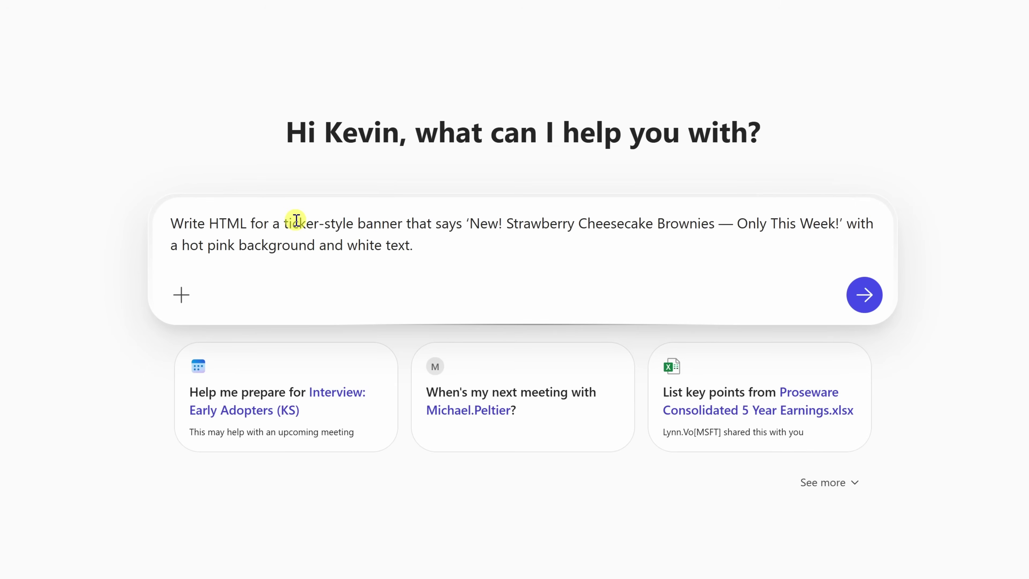
left_click(871, 291)
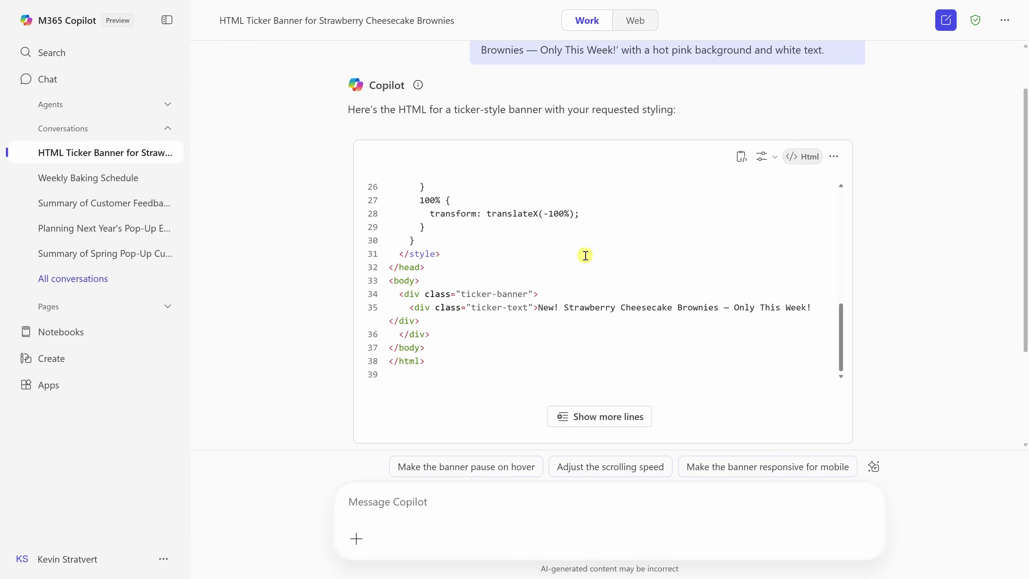
left_click(760, 159)
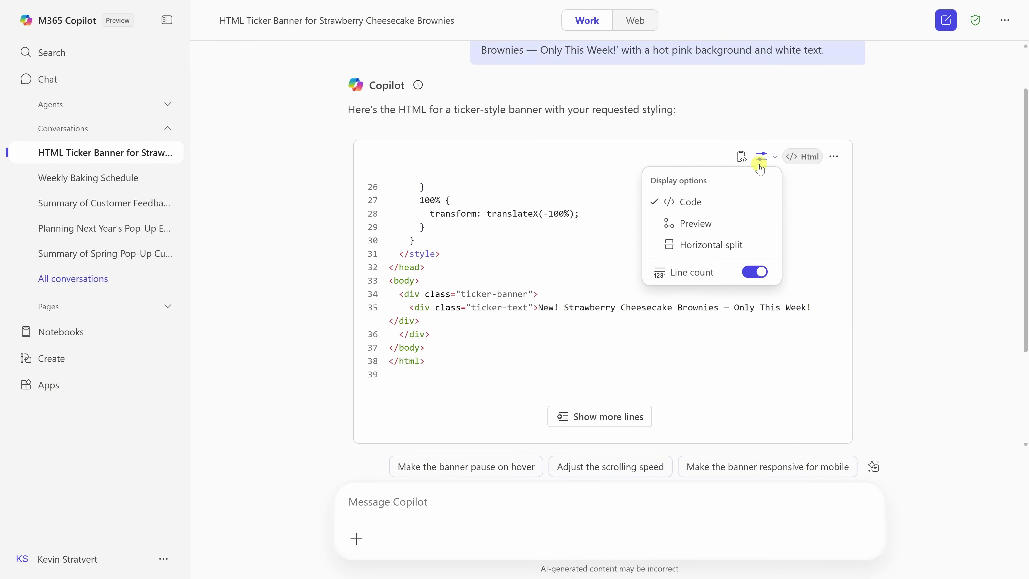
left_click(731, 225)
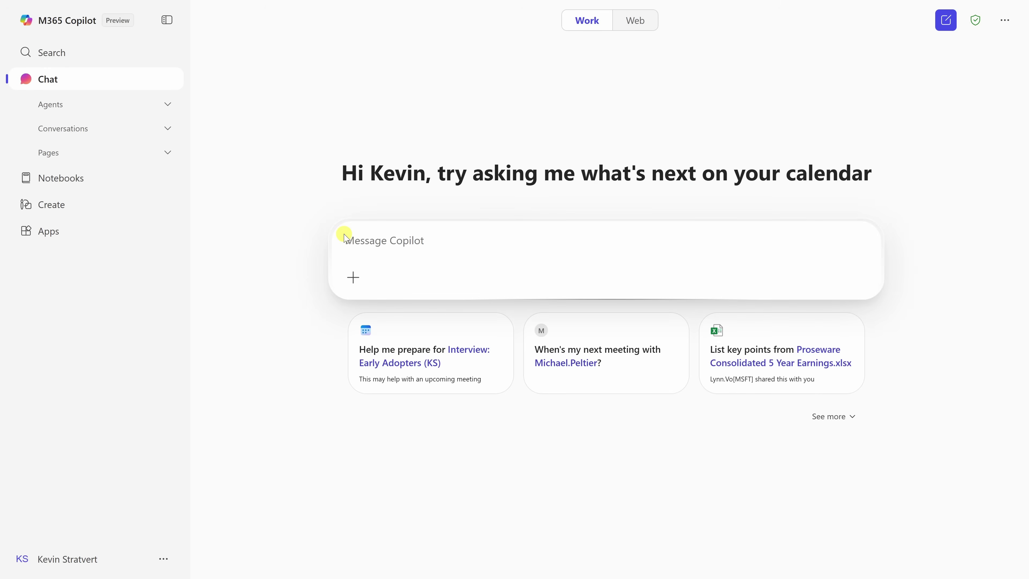
Request the strawberry shortcake brownies spring blog post and open the reply in Pages
type("Can you help me write a blog post to advertise our limited-edition strawberry shortcake brownies for the spring?")
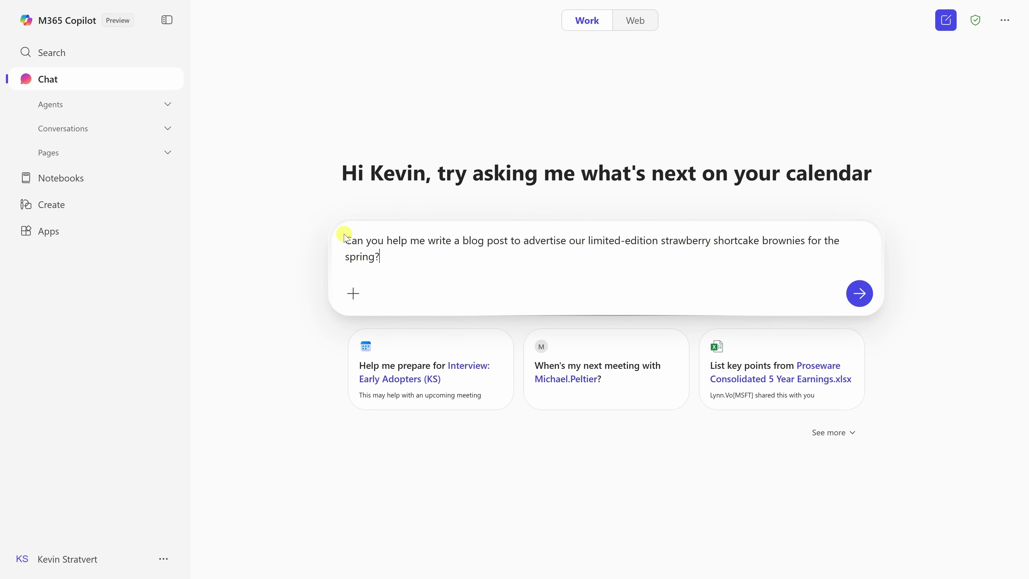
key("Return")
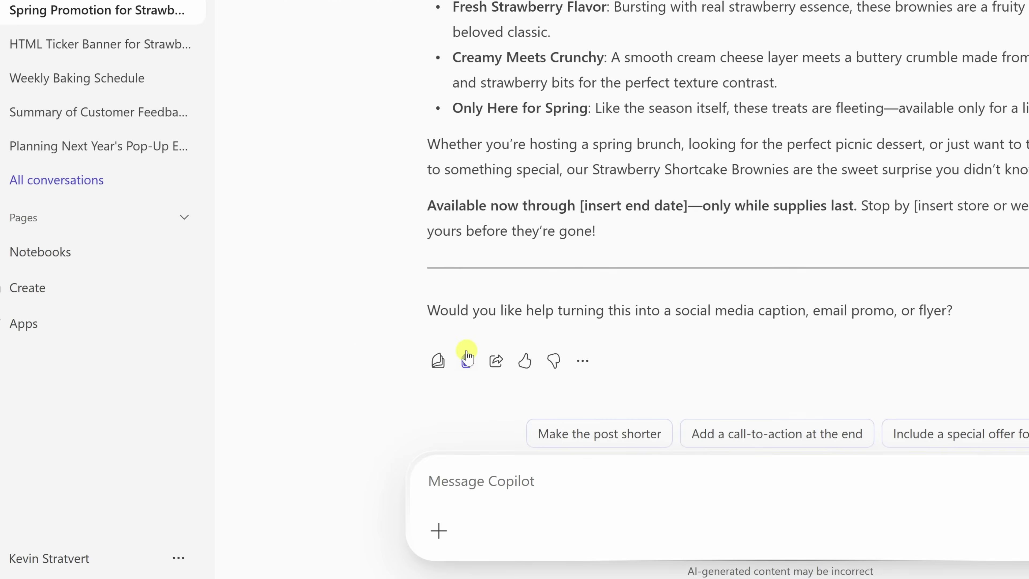
left_click(445, 361)
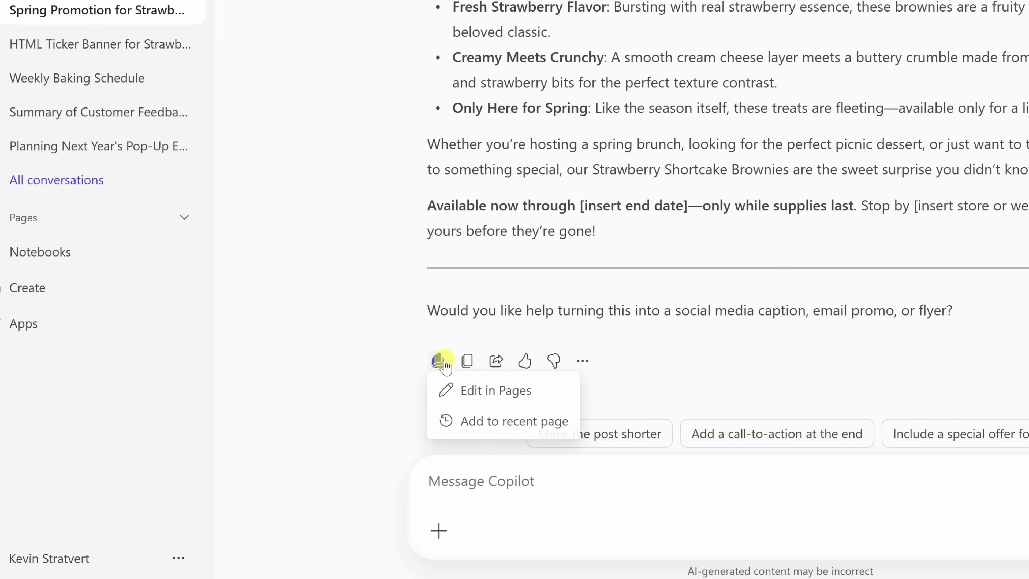
left_click(446, 399)
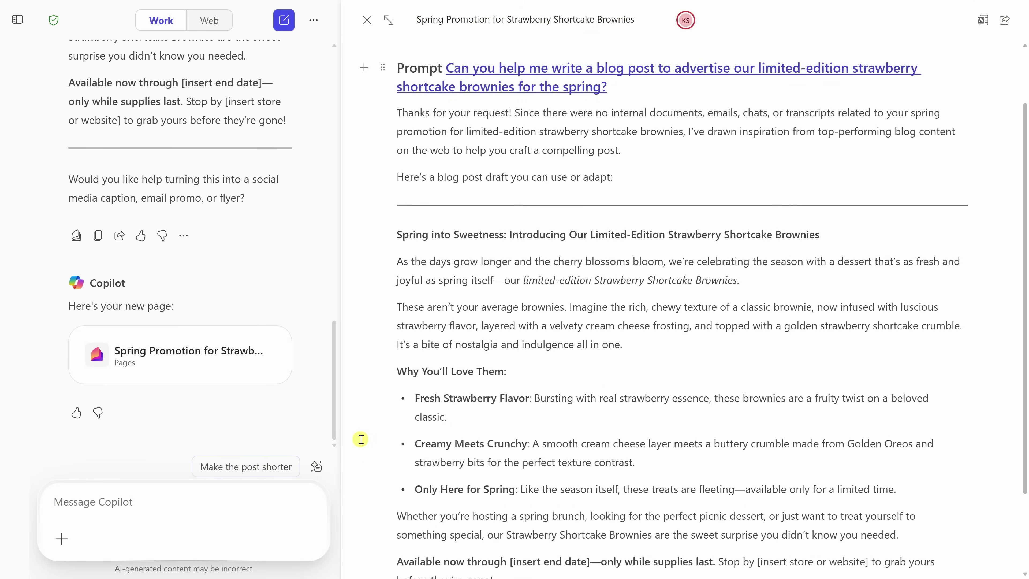
Delete the prompt line, intro paragraphs and divider from the blog post page
scroll(367, 407, "up", 2)
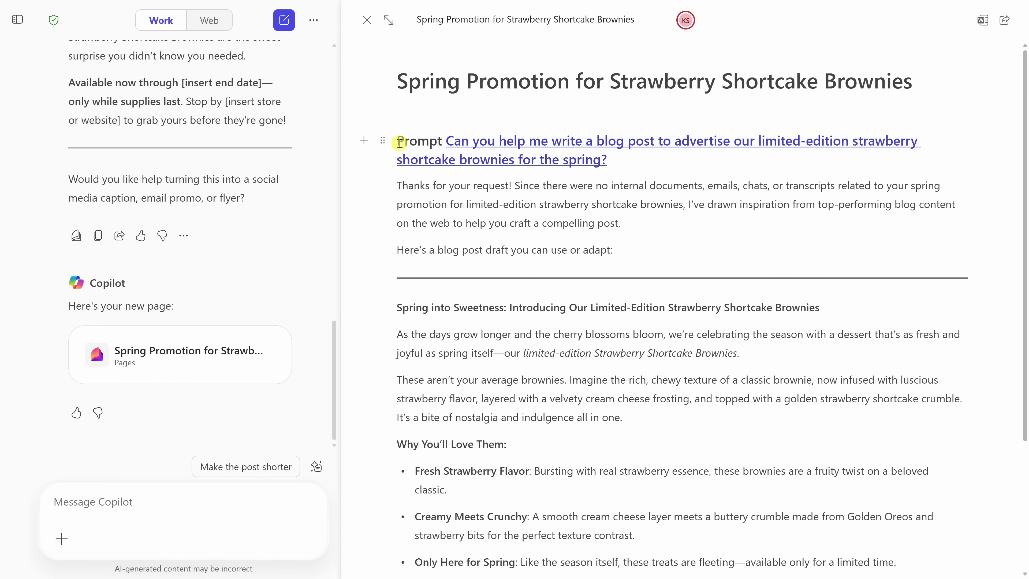
left_click_drag(399, 143, 689, 268)
key("BackSpace")
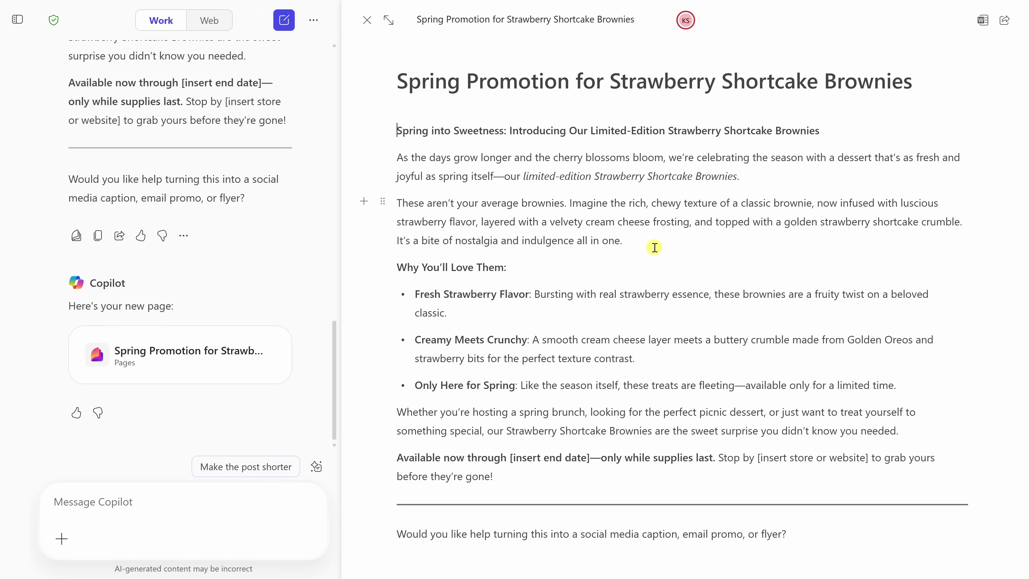
Insert an empty callout block on a new line below the post heading
left_click(818, 130)
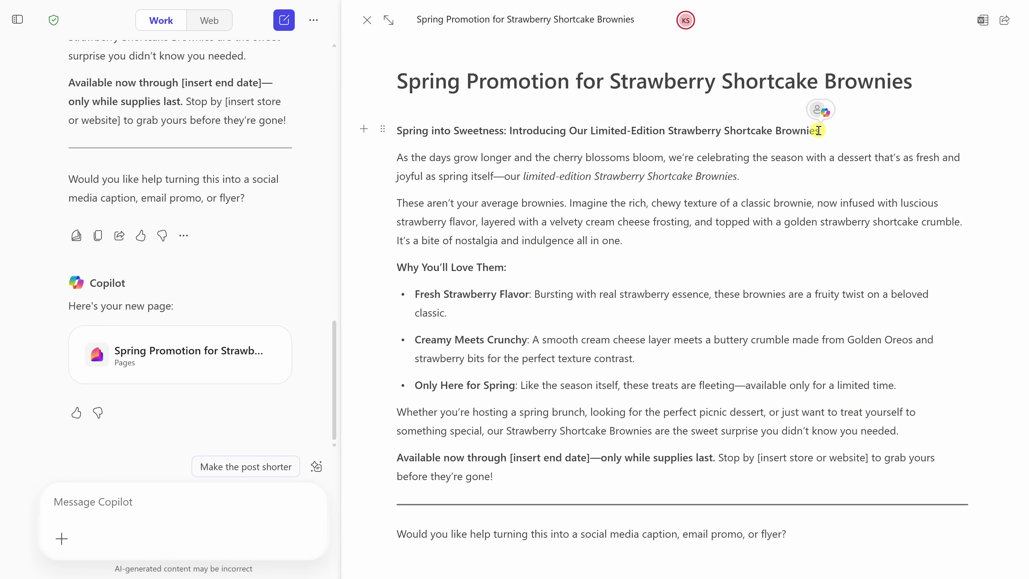
key("Return")
type("/")
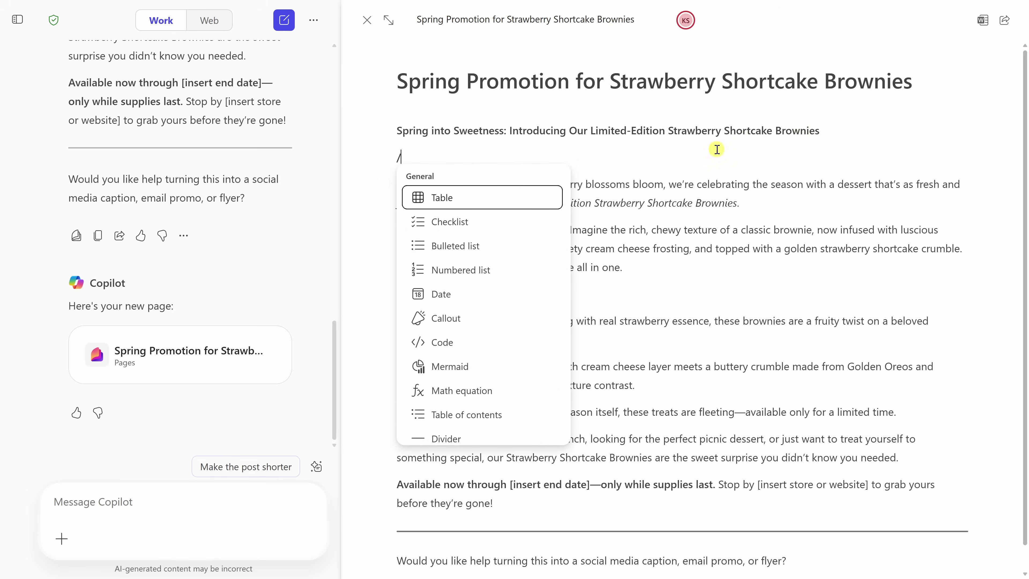
scroll(509, 233, "down", 3)
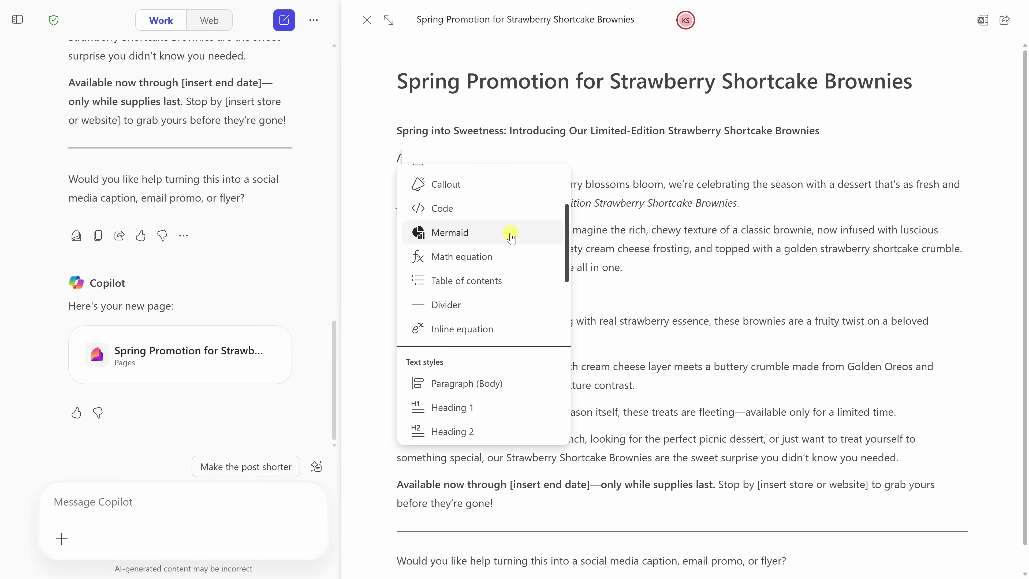
left_click(512, 193)
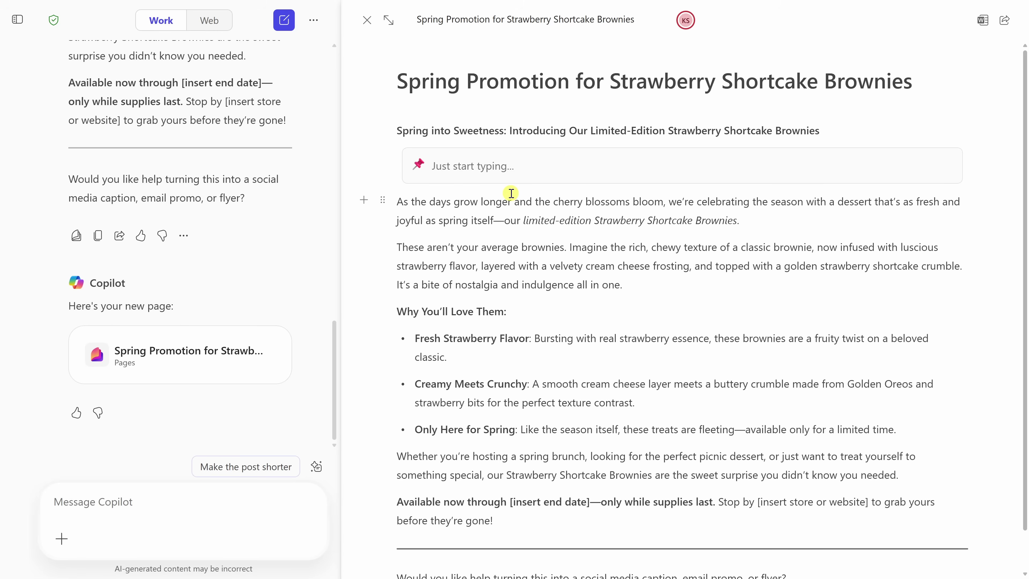
Copy the page as an embeddable Loop component from the Share options
scroll(511, 194, "down", 1)
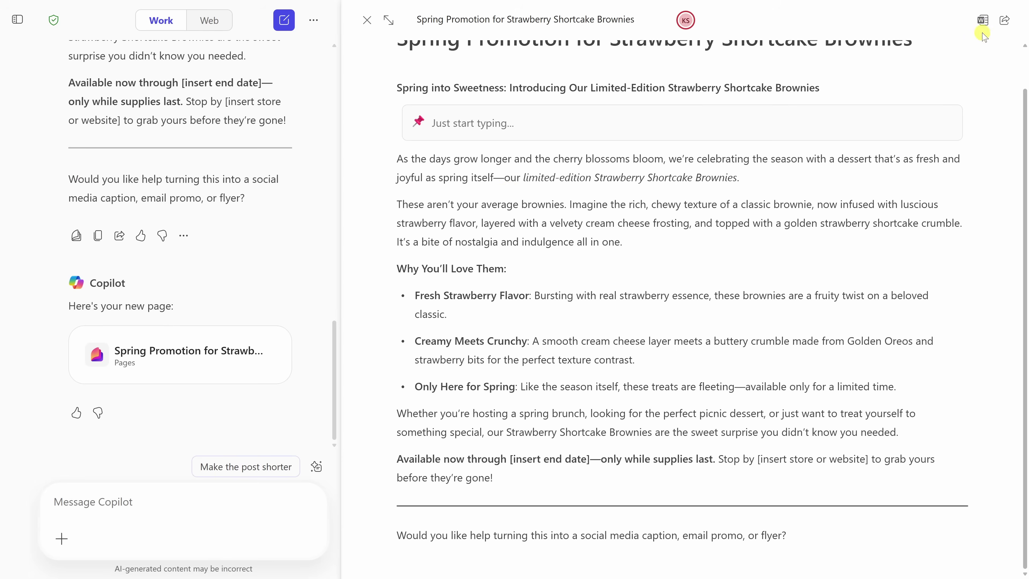
left_click(995, 23)
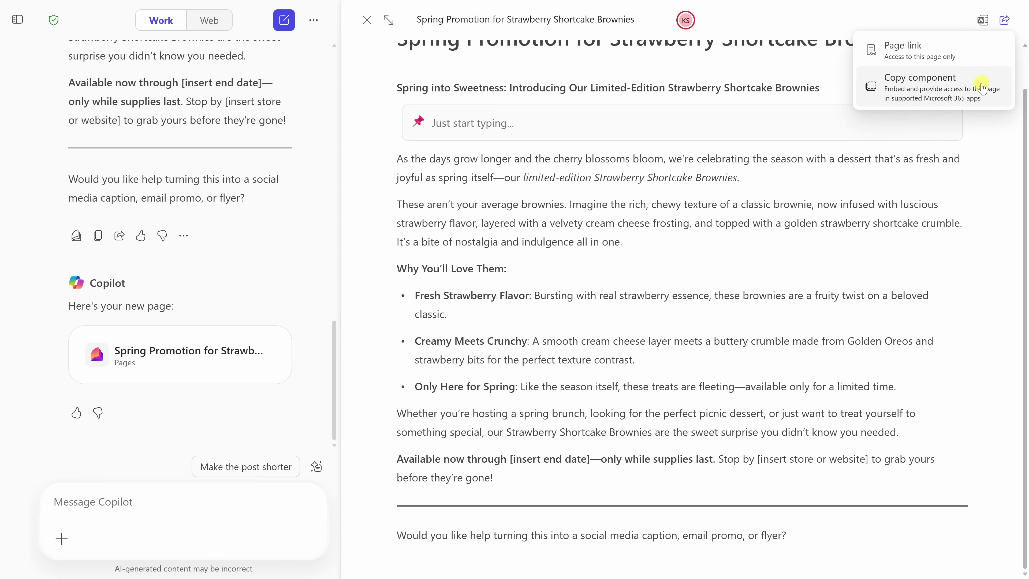
left_click(982, 86)
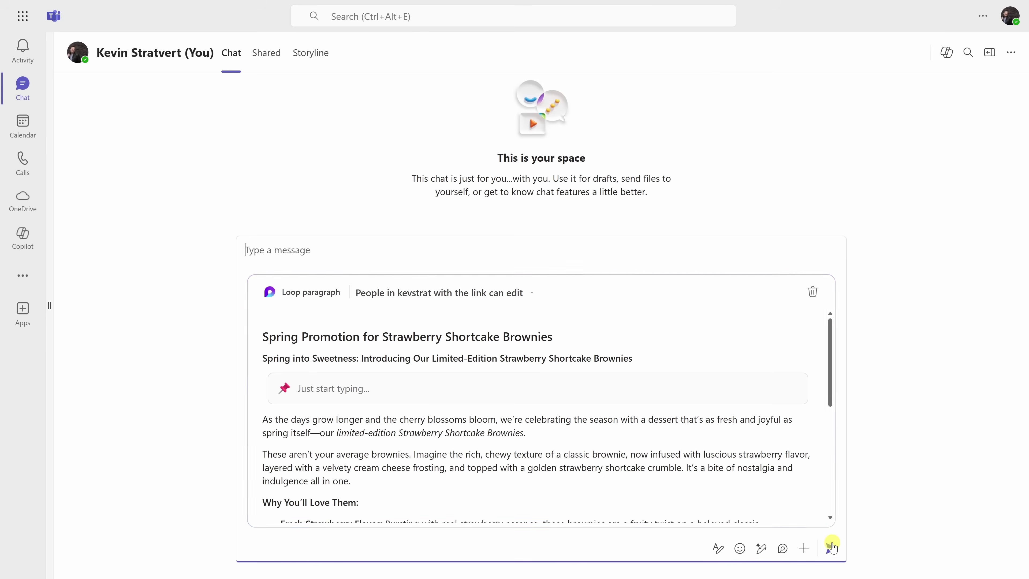
Send the self-chat message containing the Strawberry Shortcake Brownies blog post component
left_click(831, 548)
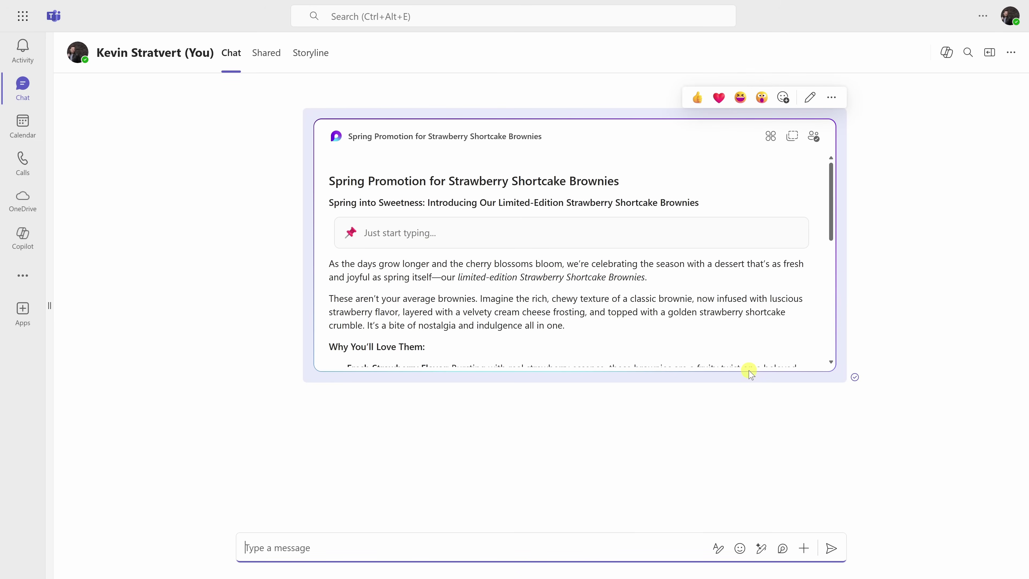
scroll(747, 300, "down", 6)
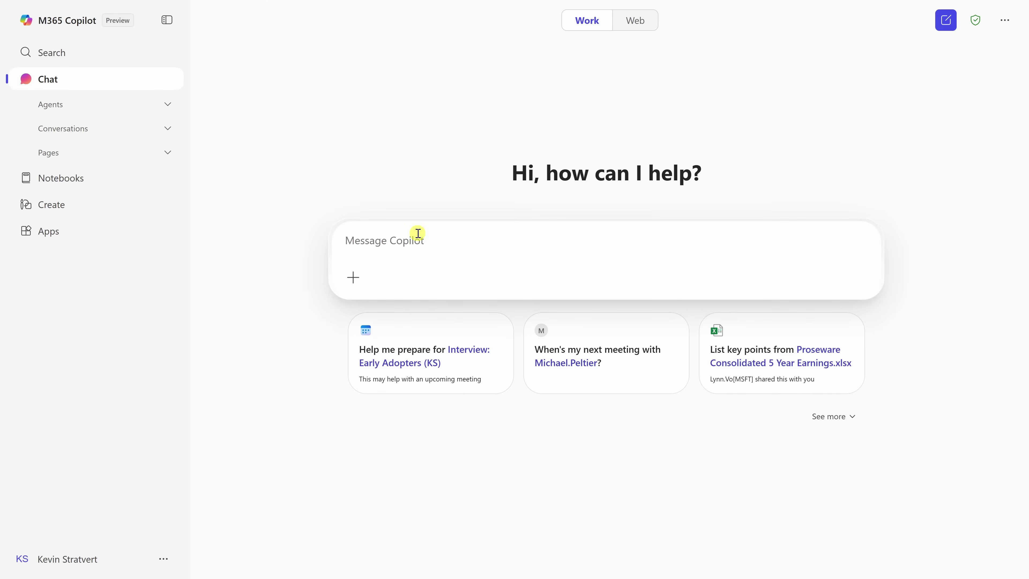
Ask Copilot for a weekly sales by product bar chart from Brownie_Sales_Data_Weekly.csv
left_click(417, 233)
type("/sal")
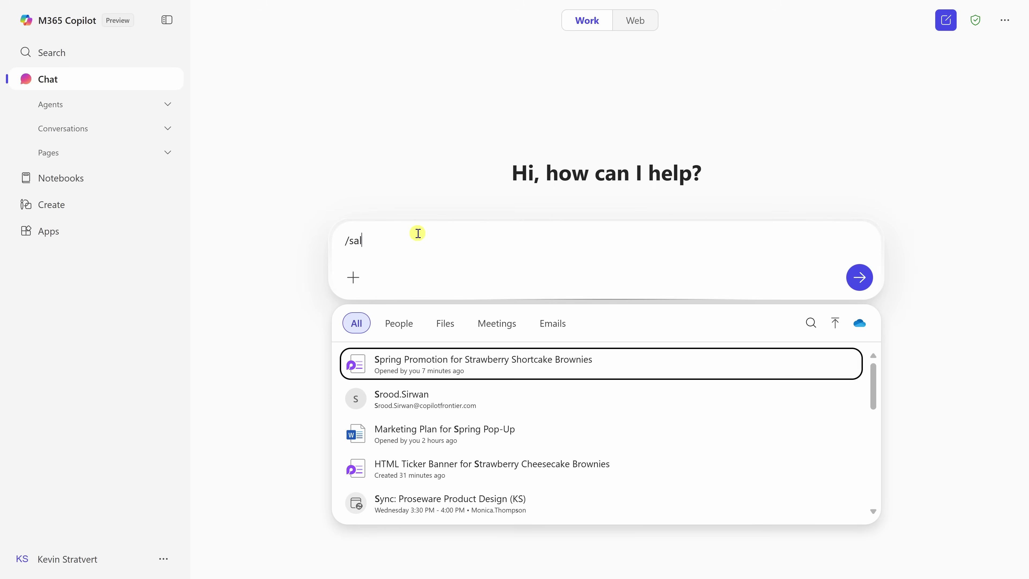
left_click(399, 403)
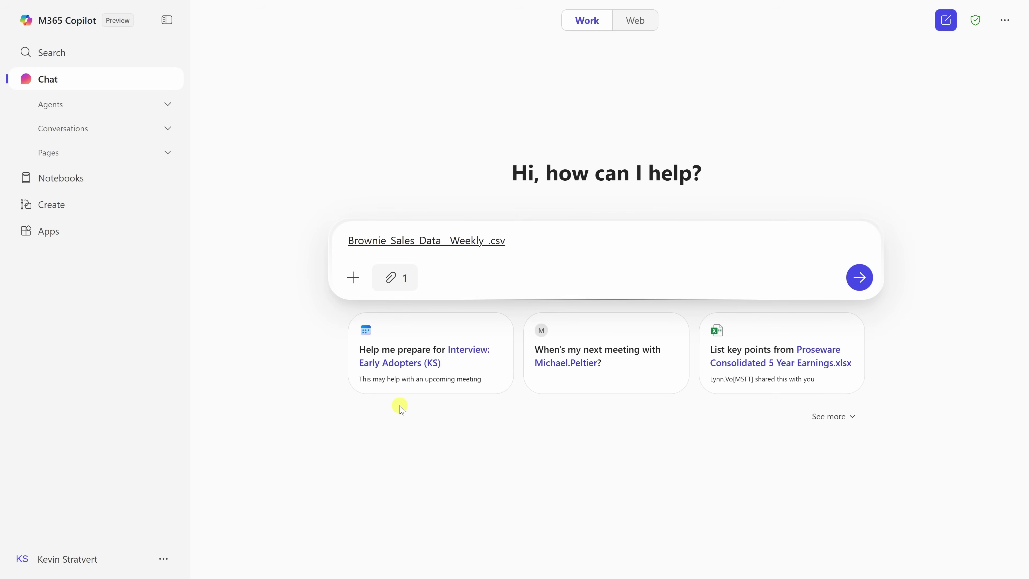
key("ctrl+v")
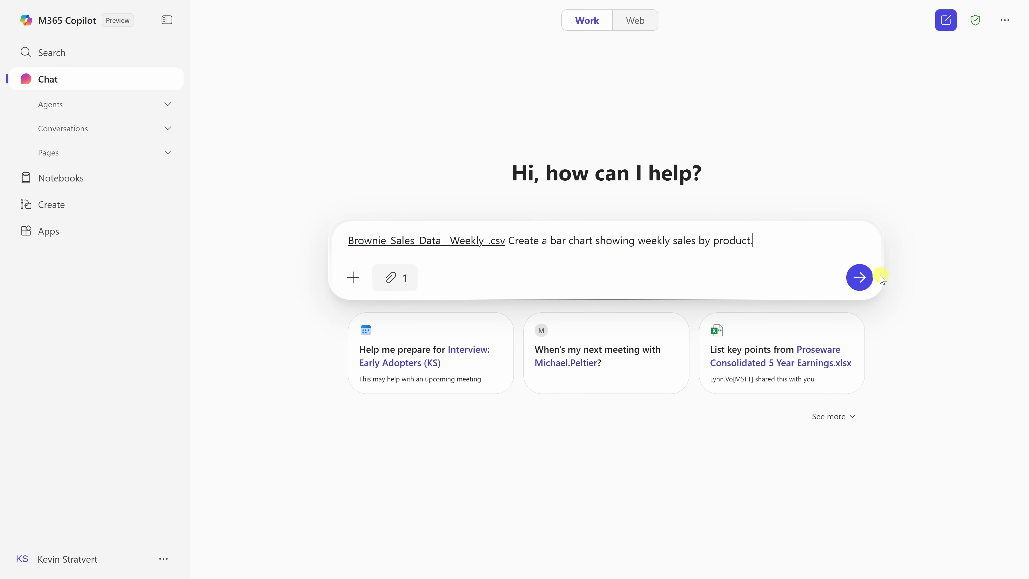
left_click(859, 277)
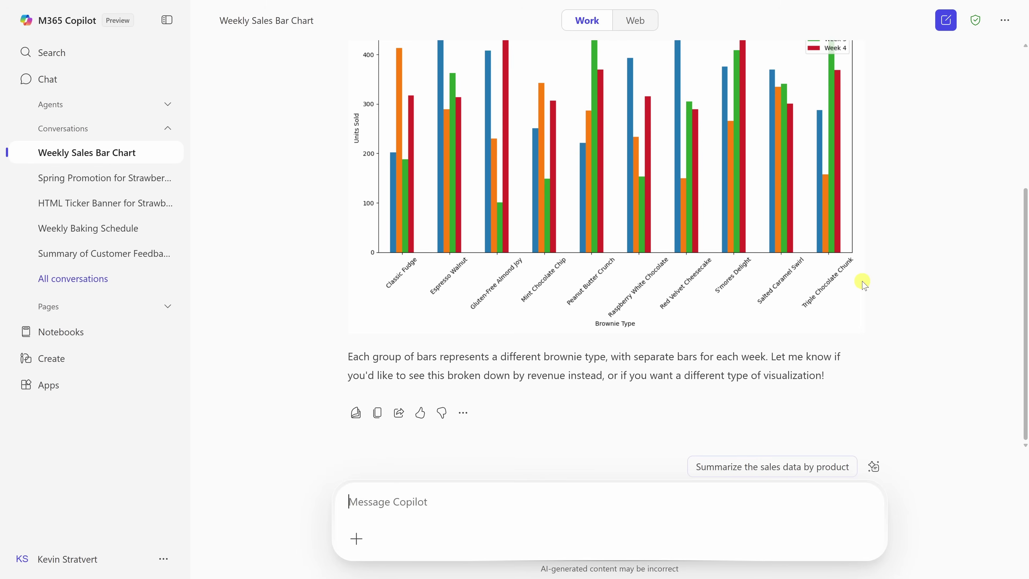
scroll(863, 283, "up", 3)
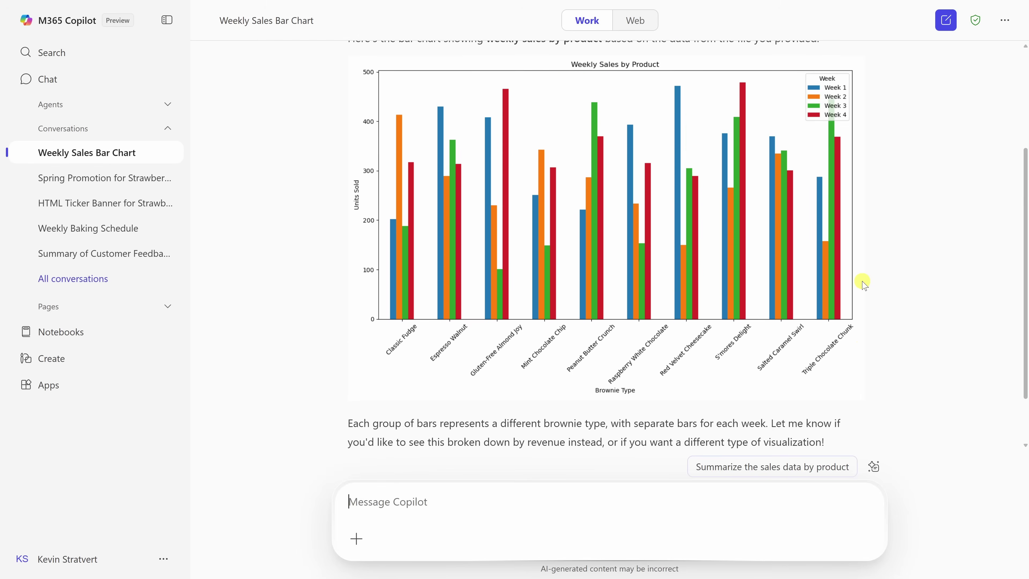